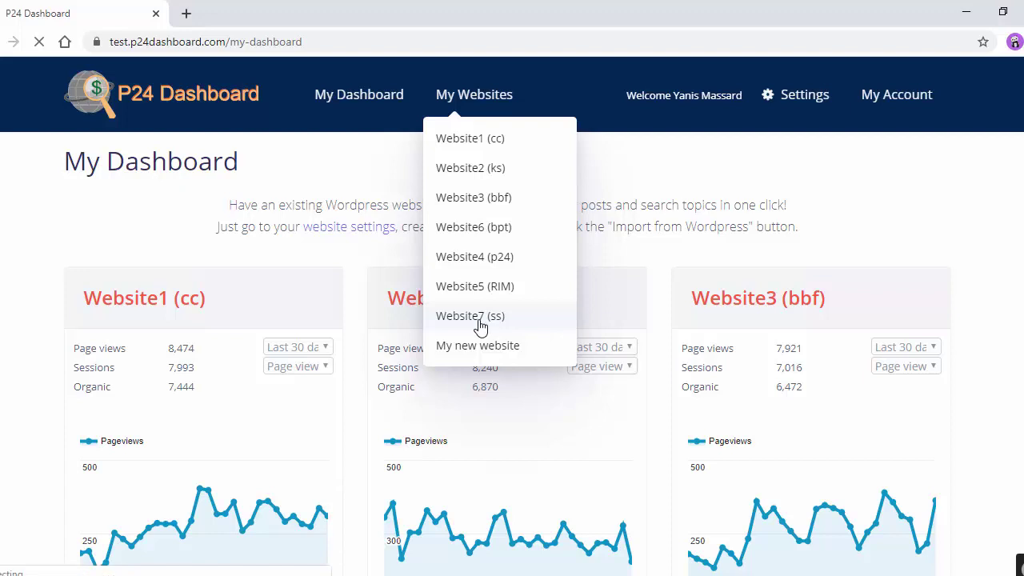
- Open the Earnings report of Website7 (ss)
click(470, 316)
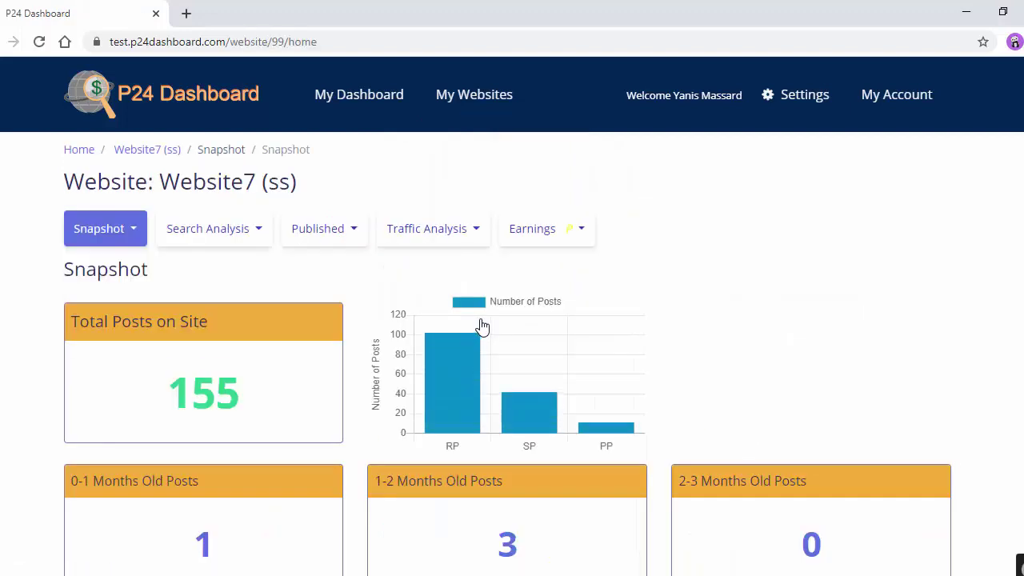
click(581, 234)
click(546, 272)
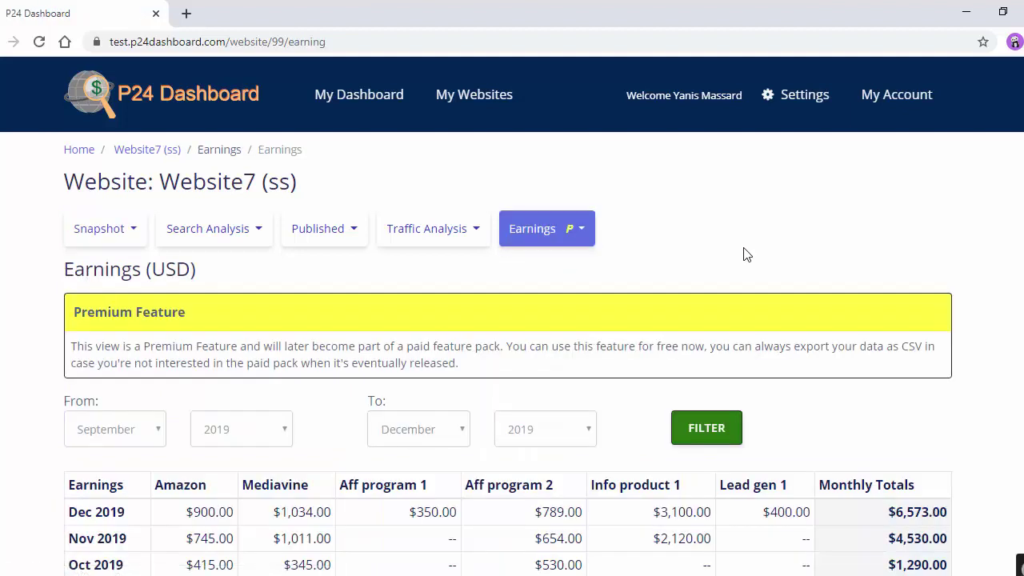
- Examine the monthly earnings table, the earnings chart and the revenue per 1000 page views (EPMP) table
scroll(744, 255, down, 1)
scroll(744, 254, down, 1)
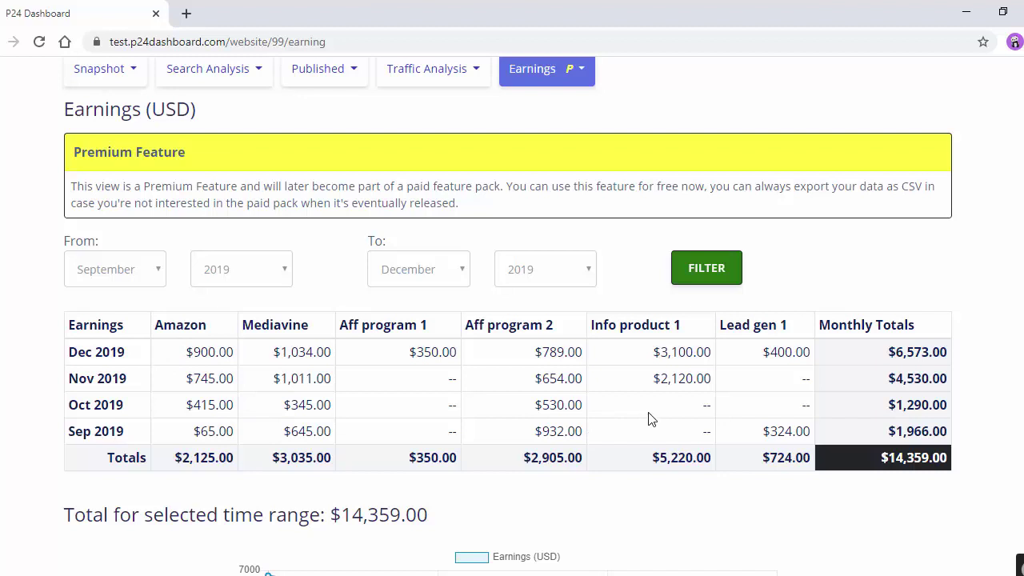
scroll(548, 404, down, 1)
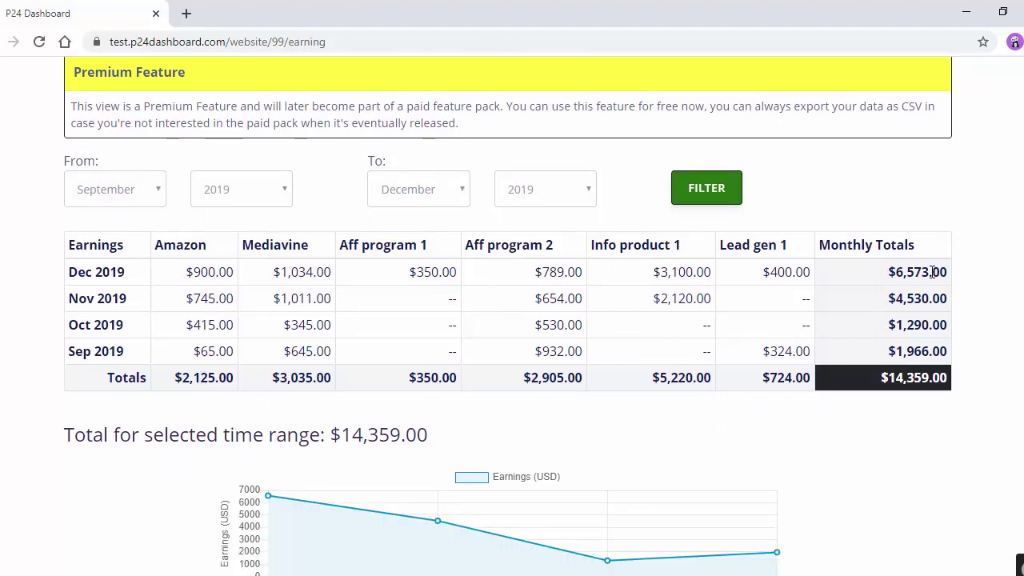
scroll(921, 343, down, 3)
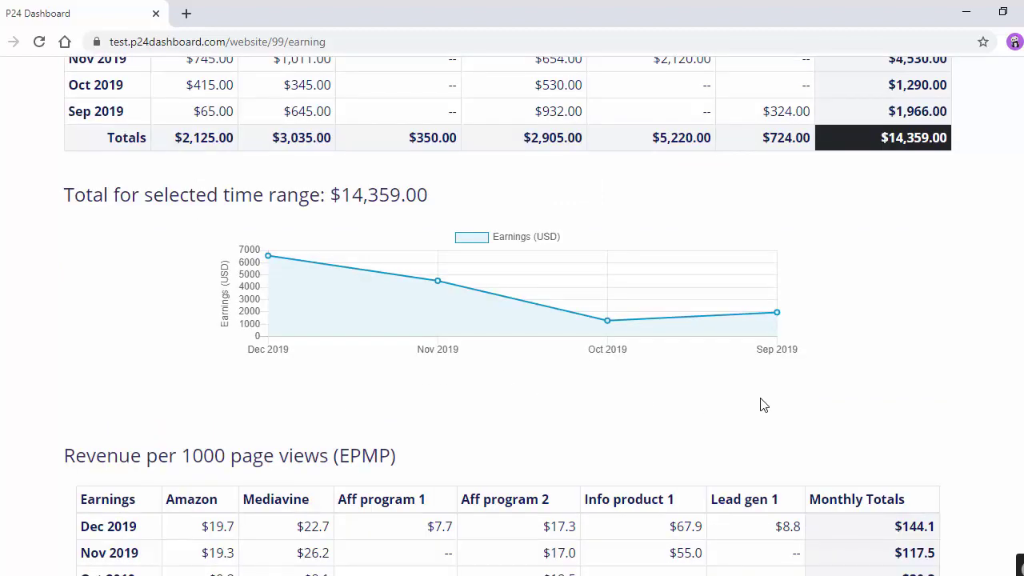
scroll(768, 398, down, 2)
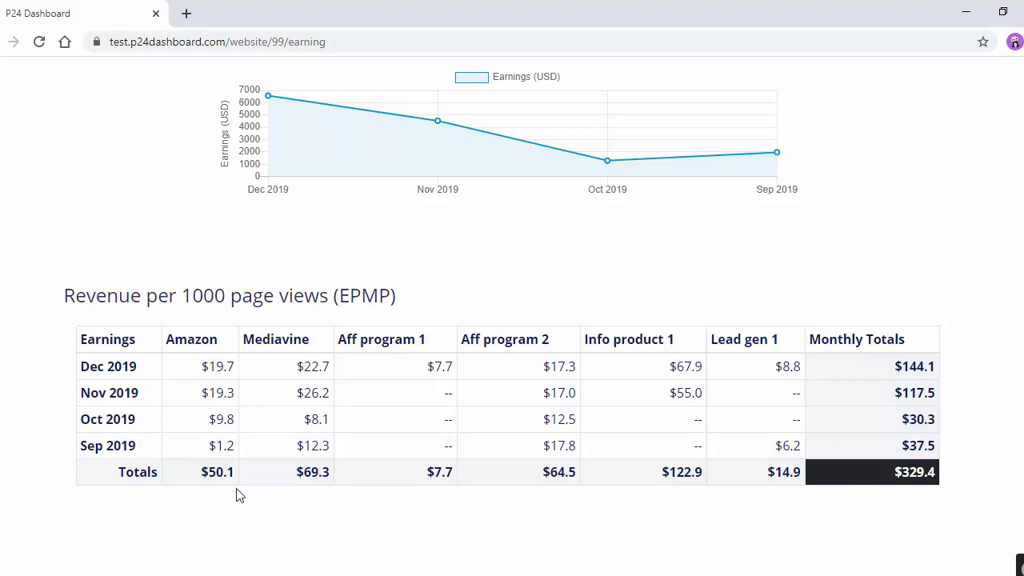
scroll(240, 492, up, 5)
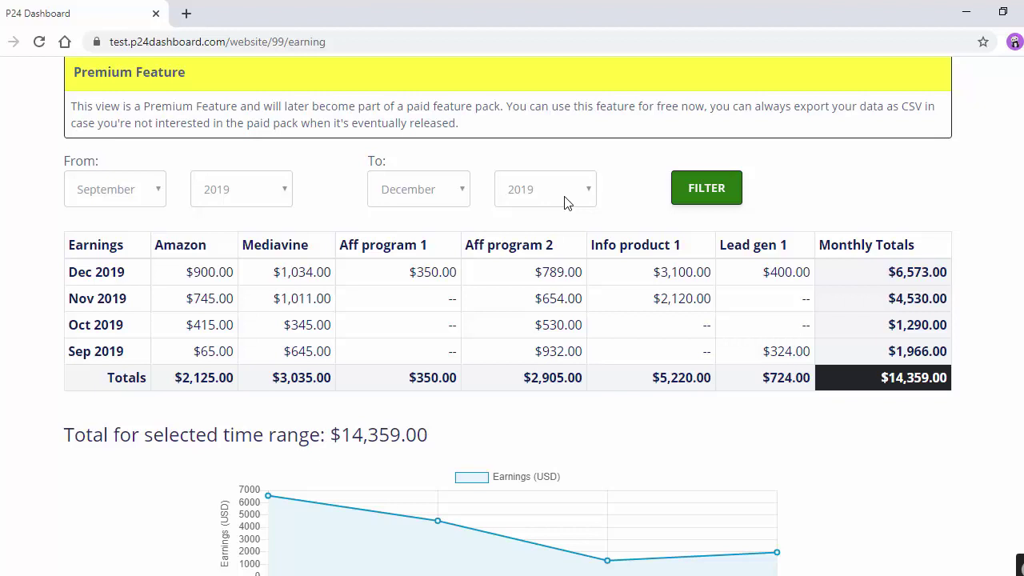
scroll(571, 210, up, 2)
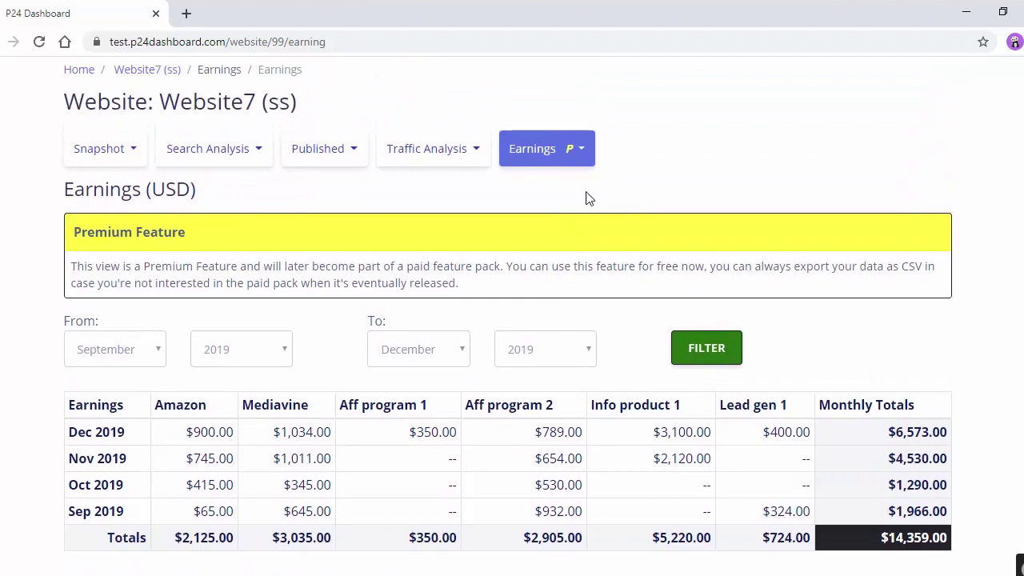
- Go to the website's Earnings Entry page and add a revenue source named "New rev source"
click(581, 156)
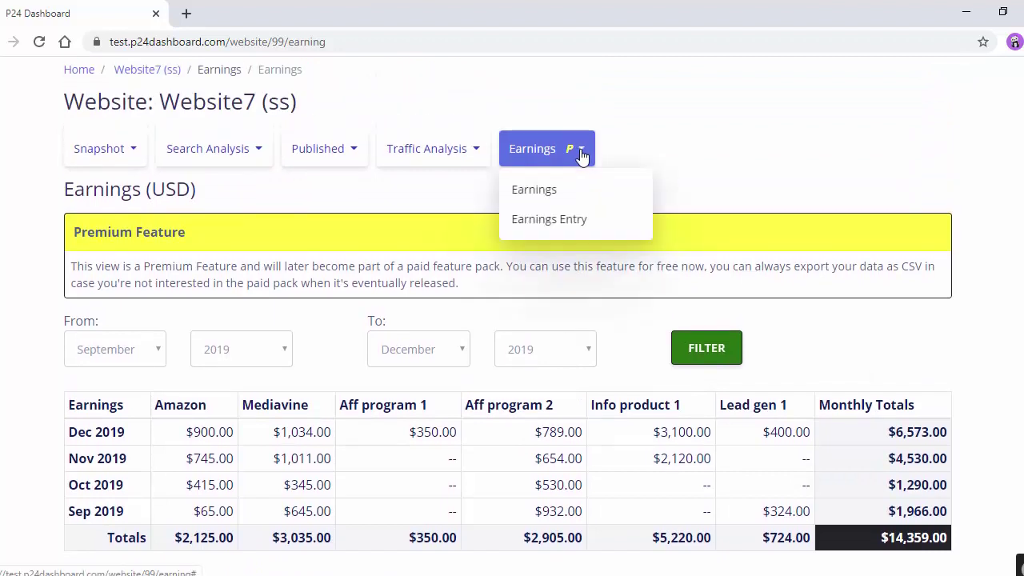
click(564, 218)
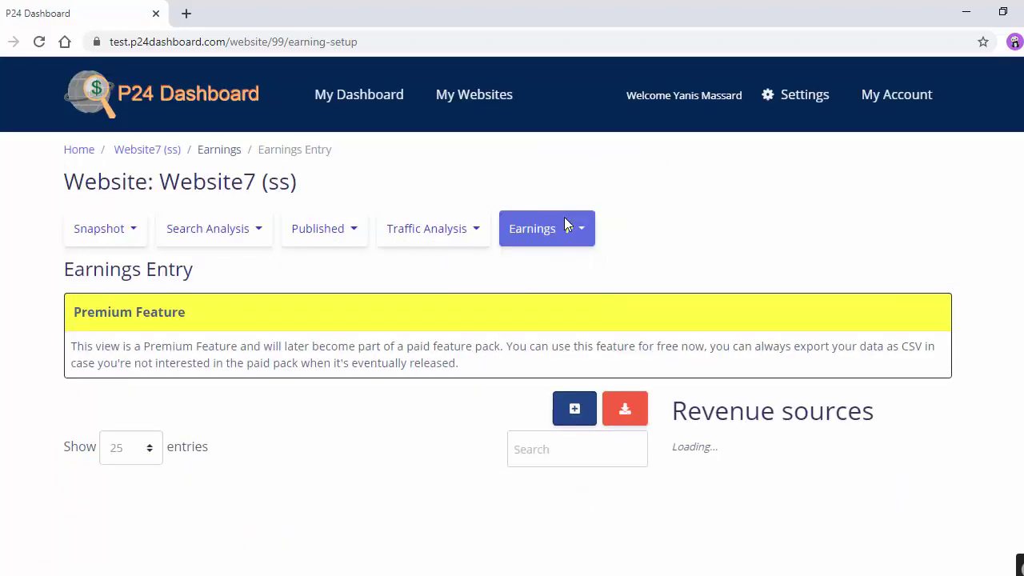
scroll(564, 224, down, 3)
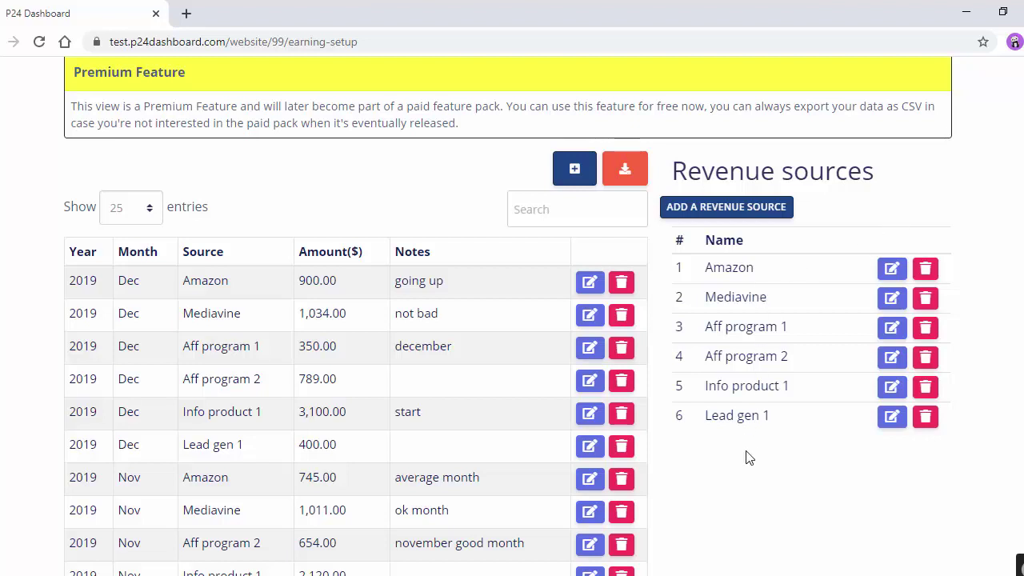
click(750, 209)
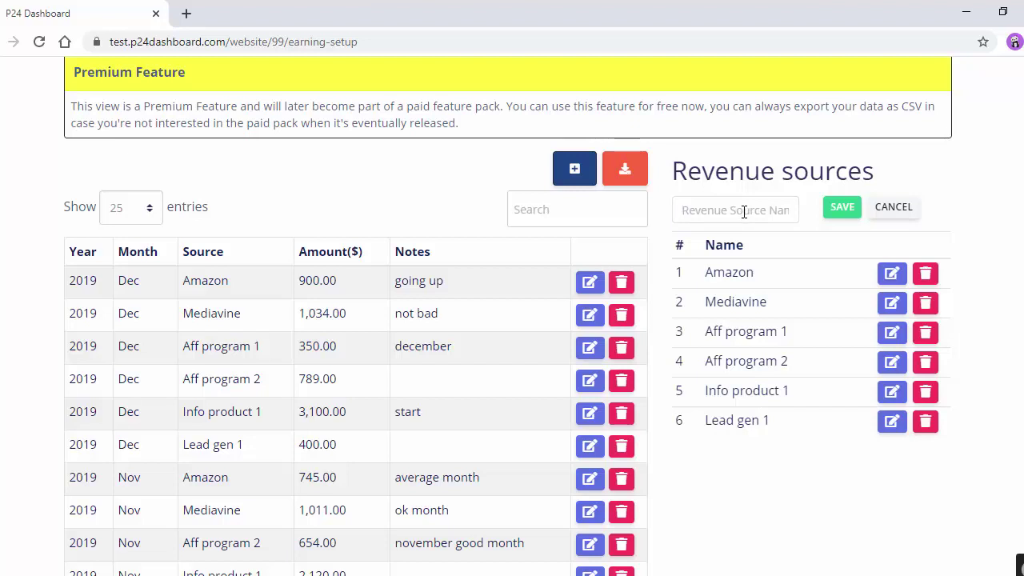
text(New rev source)
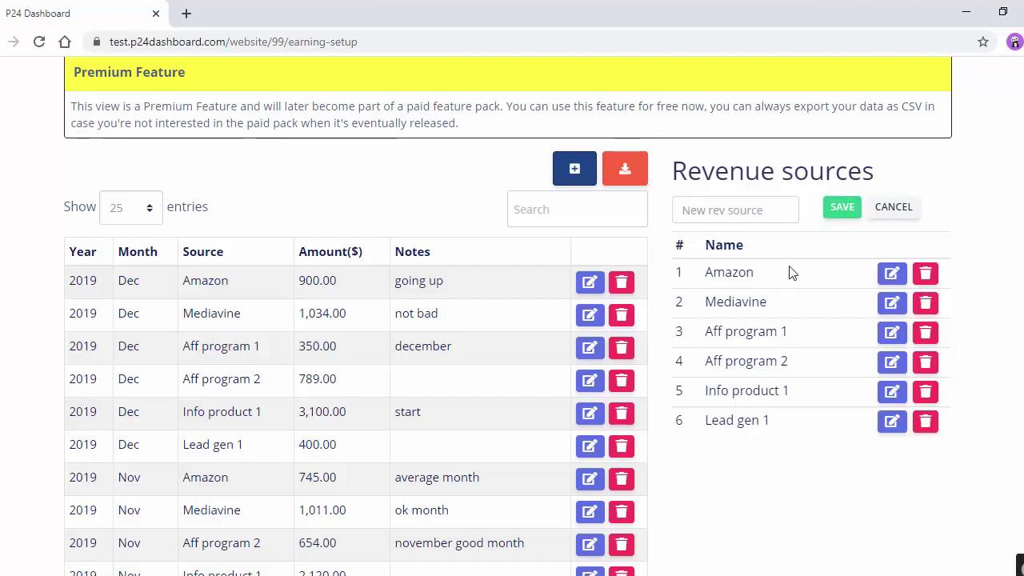
- Look over the existing earnings entries and add one for source Amazon, January 2020, with an amount of $450
scroll(780, 268, down, 1)
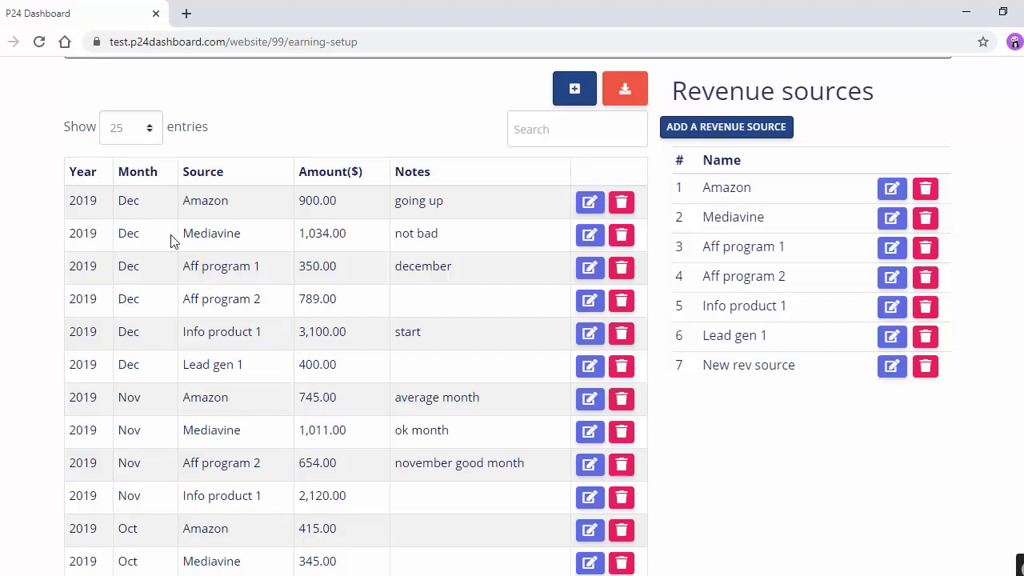
scroll(236, 262, down, 1)
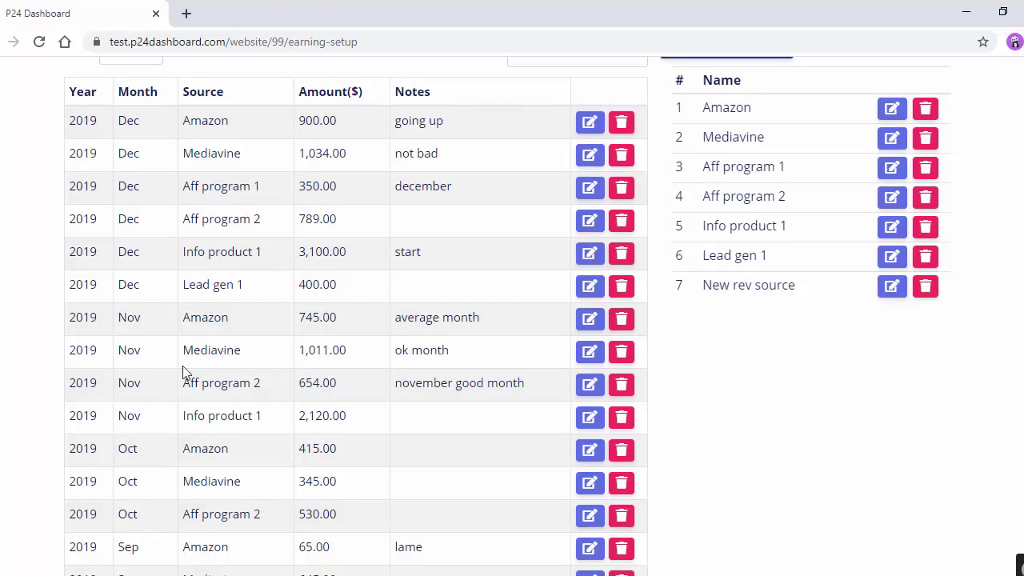
scroll(177, 397, down, 1)
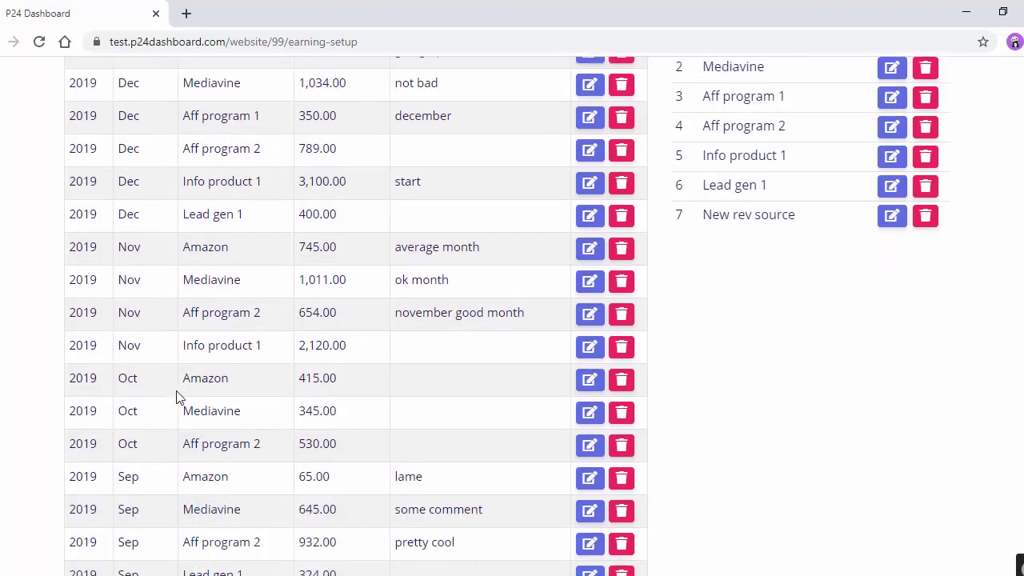
scroll(204, 392, up, 3)
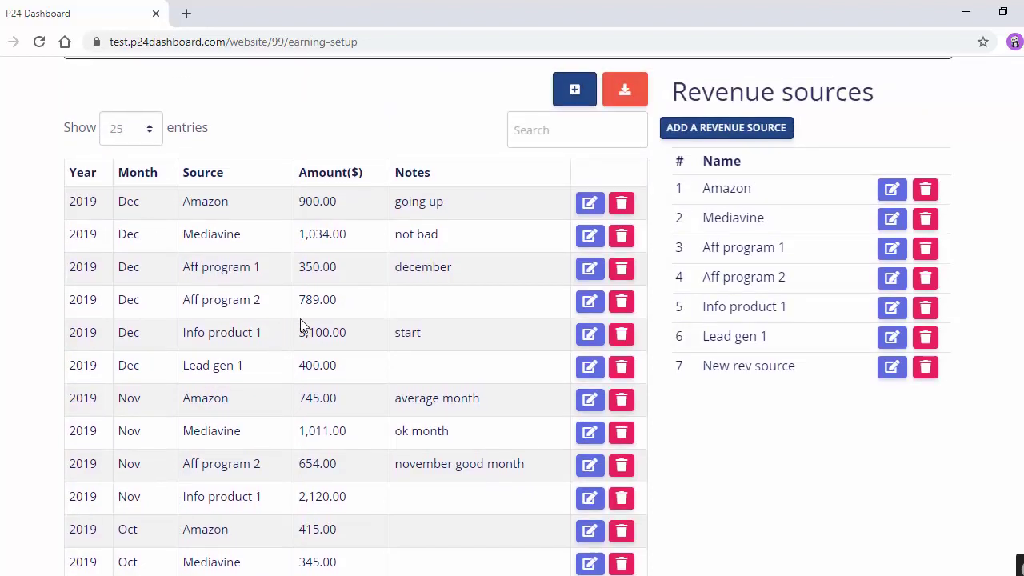
scroll(301, 320, up, 1)
click(576, 172)
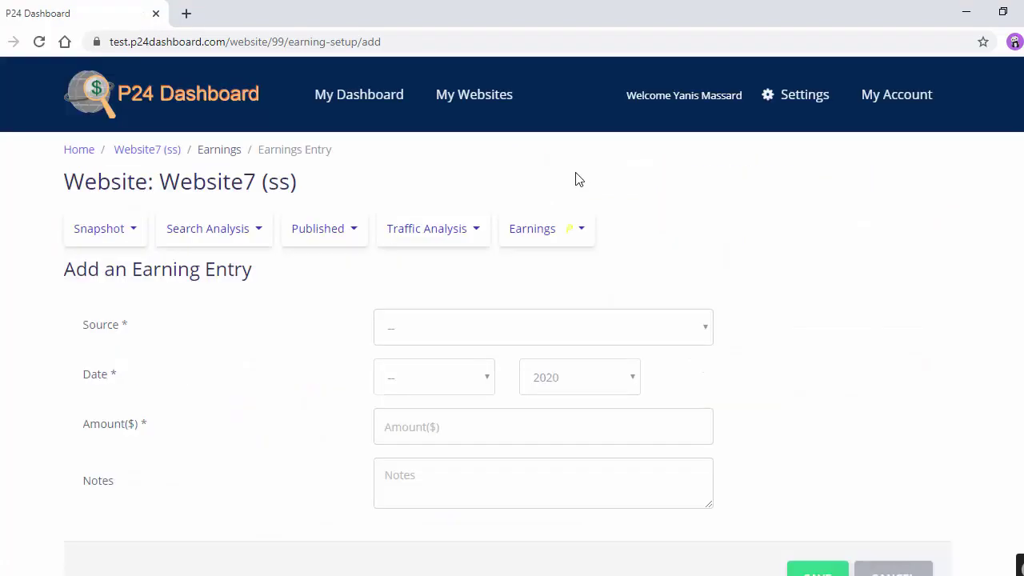
click(538, 332)
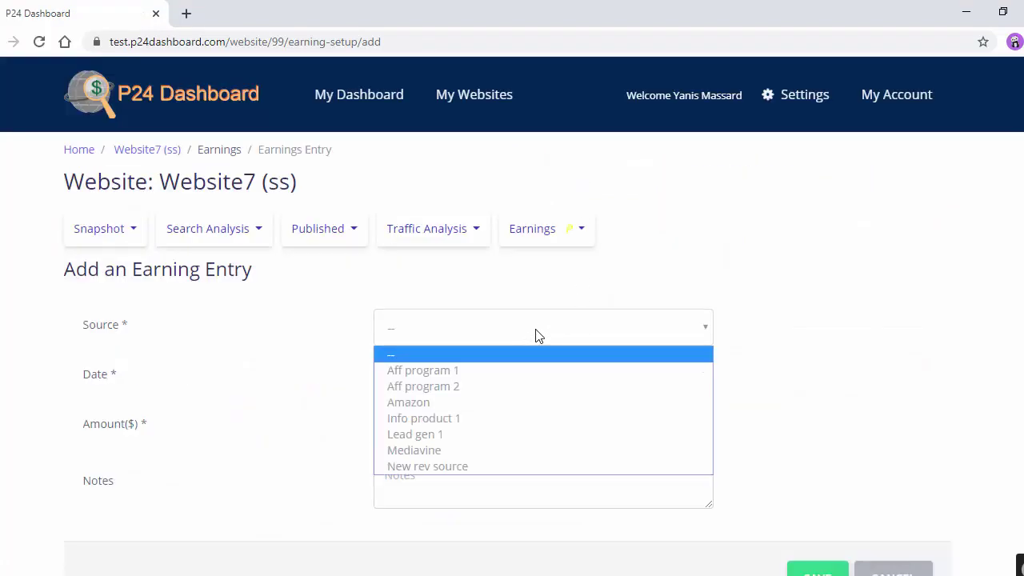
click(488, 402)
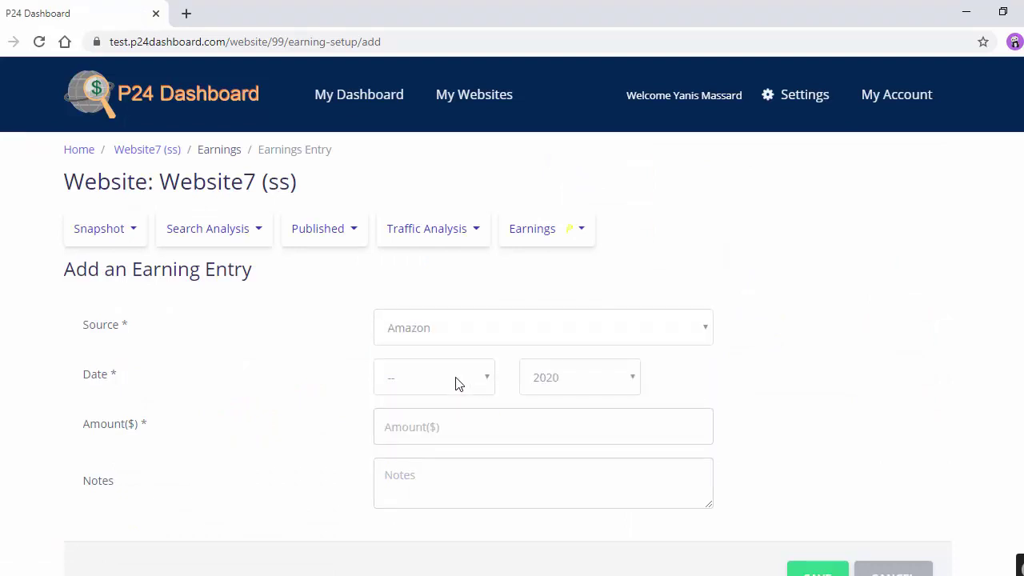
click(456, 383)
click(452, 173)
text(450)
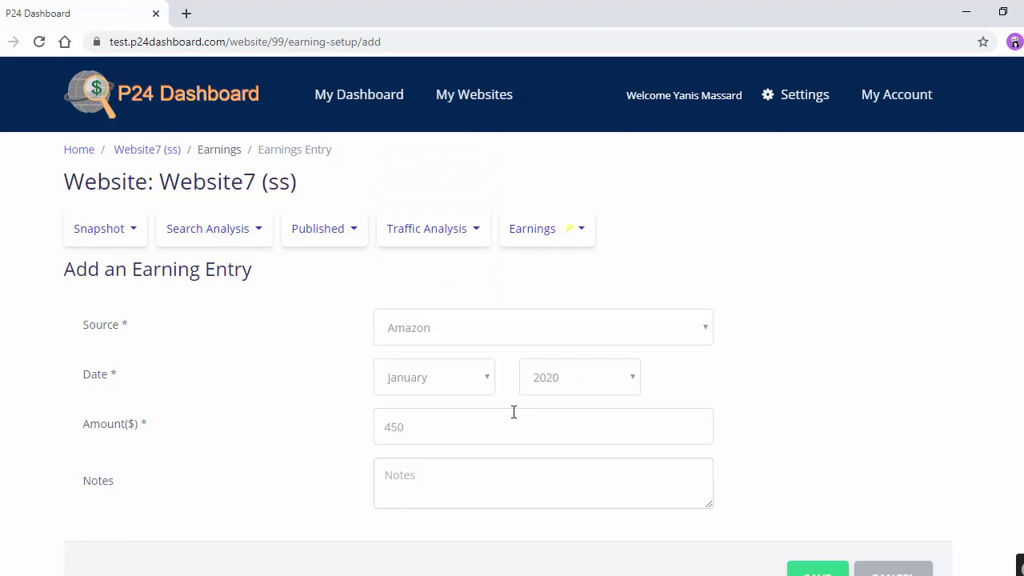
scroll(513, 412, down, 2)
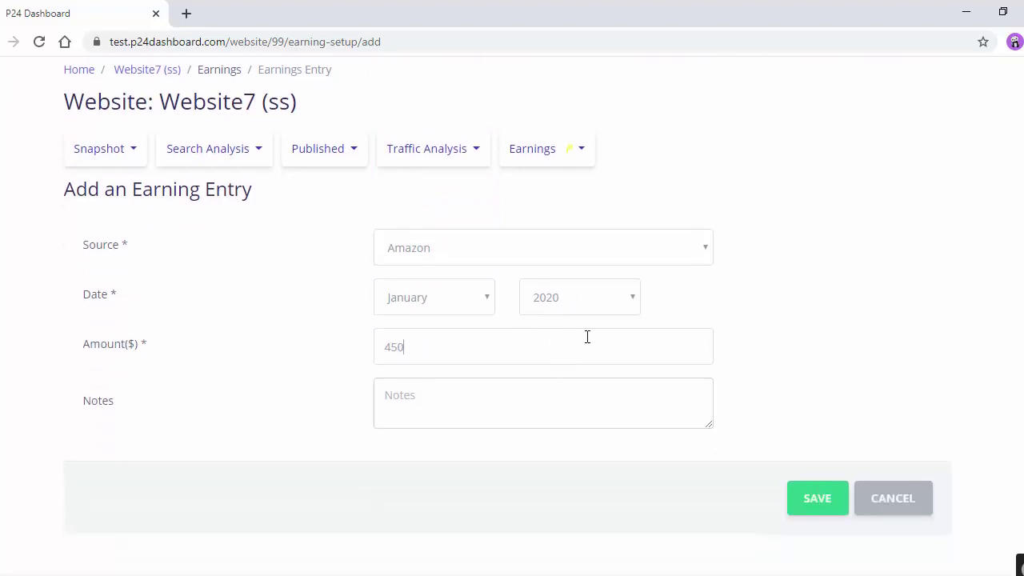
click(808, 500)
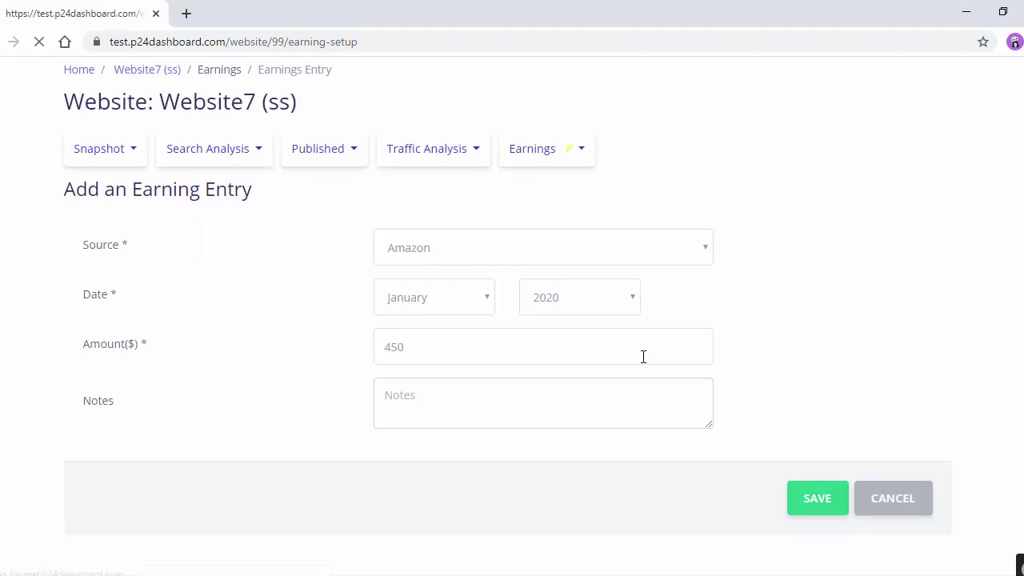
- Add an earning entry for the source "New rev source", dated January 2020, with an amount of $135
scroll(631, 343, down, 2)
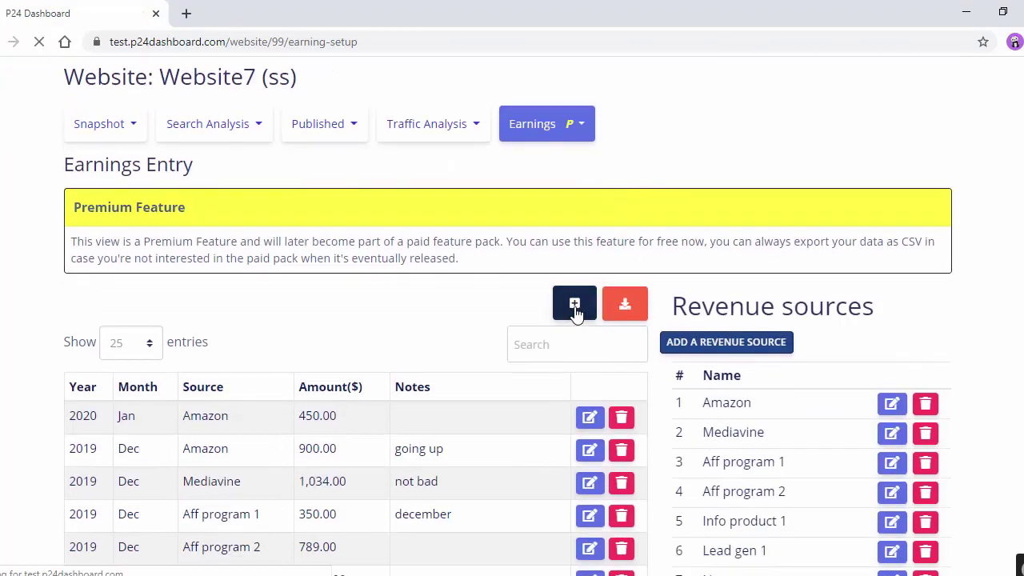
click(574, 306)
click(466, 327)
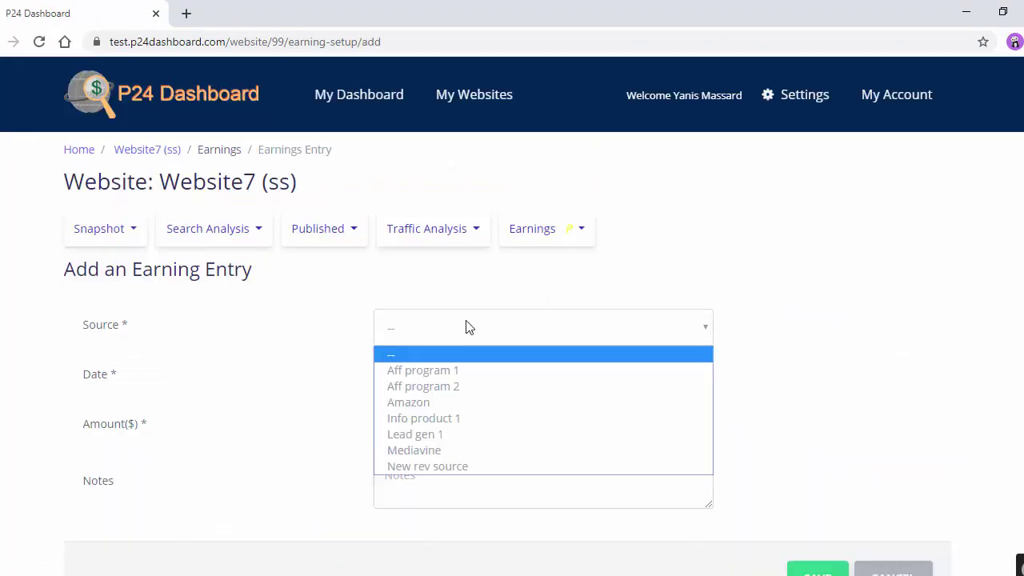
click(446, 467)
click(441, 389)
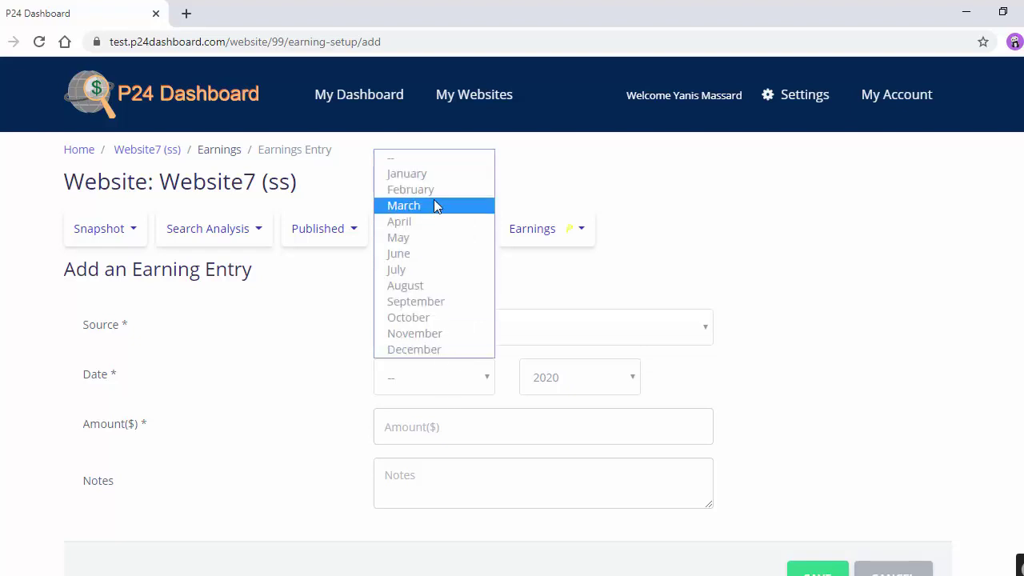
click(440, 175)
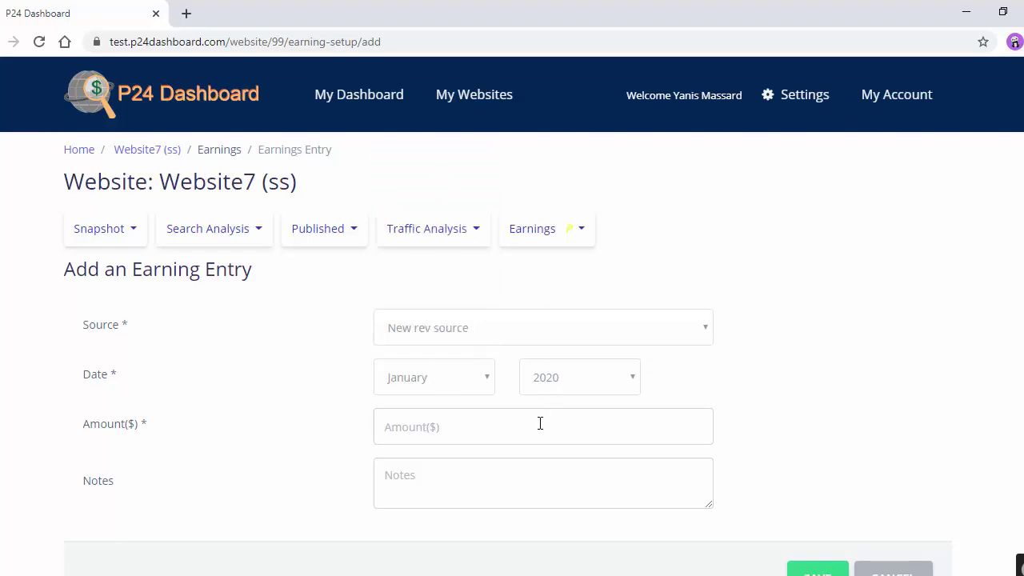
click(494, 425)
text(135)
scroll(685, 425, down, 2)
click(805, 494)
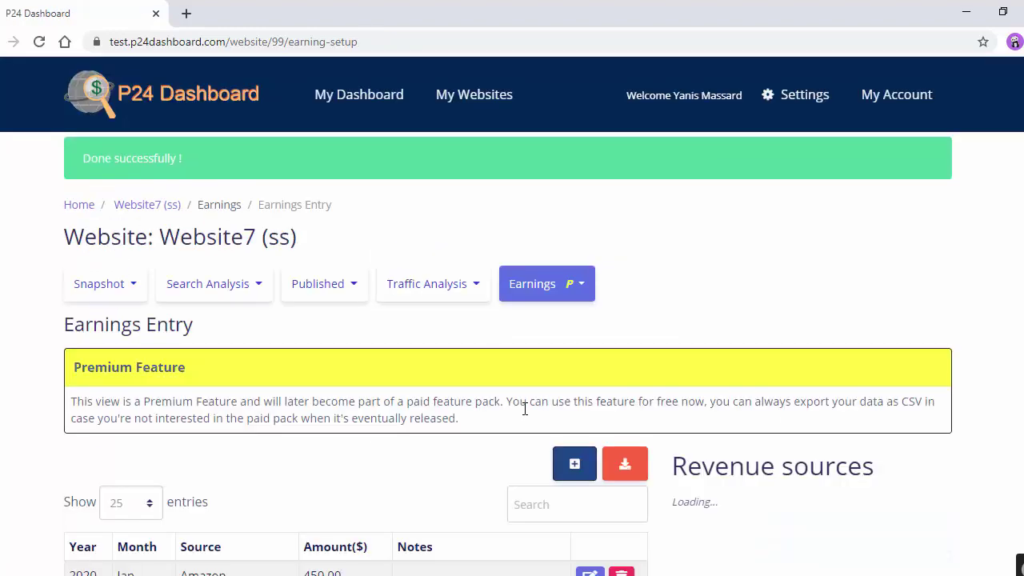
- Check the two new January 2020 entries in the list and return to the website's Earnings report
scroll(590, 382, down, 3)
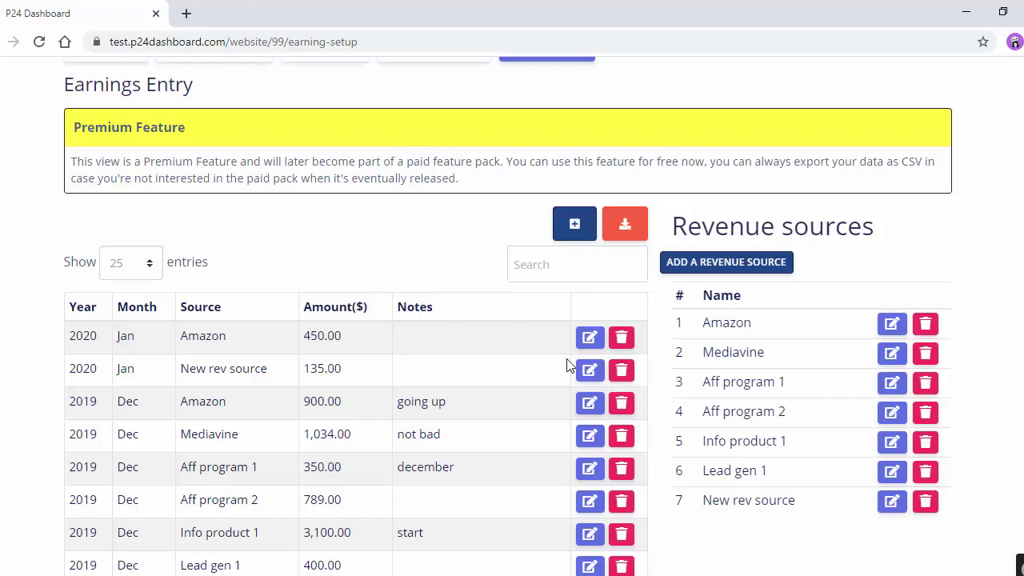
scroll(567, 364, up, 2)
click(576, 206)
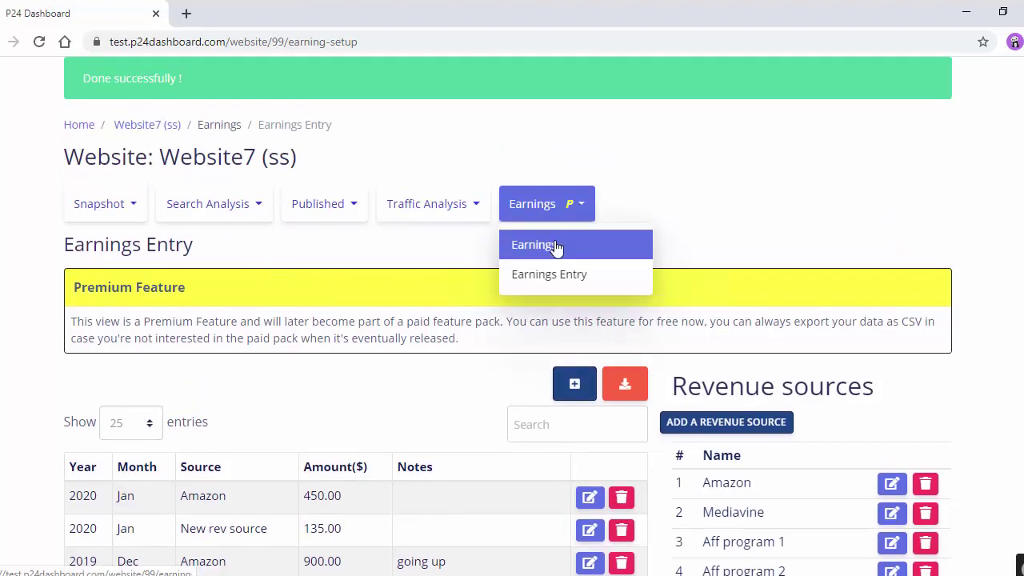
click(556, 246)
scroll(556, 248, down, 1)
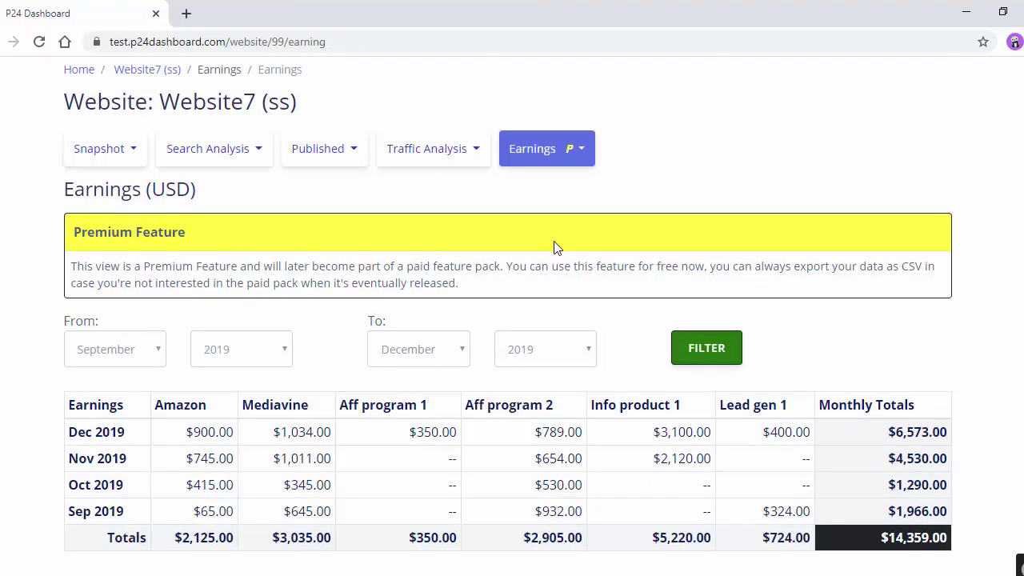
scroll(557, 247, down, 1)
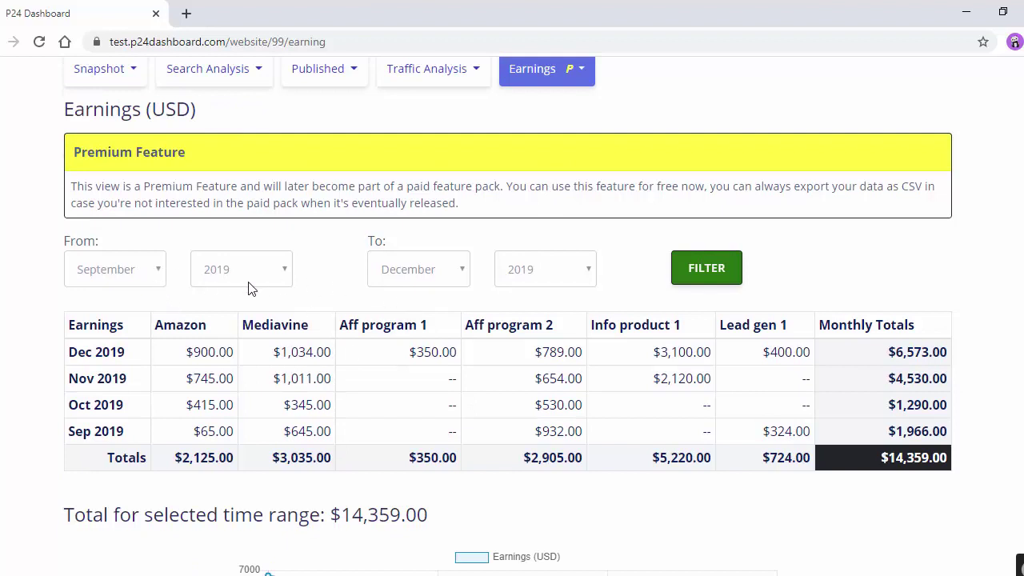
- Filter the earnings with an end date of January 2020 and examine the updated earnings table, chart and EPMP table
click(451, 276)
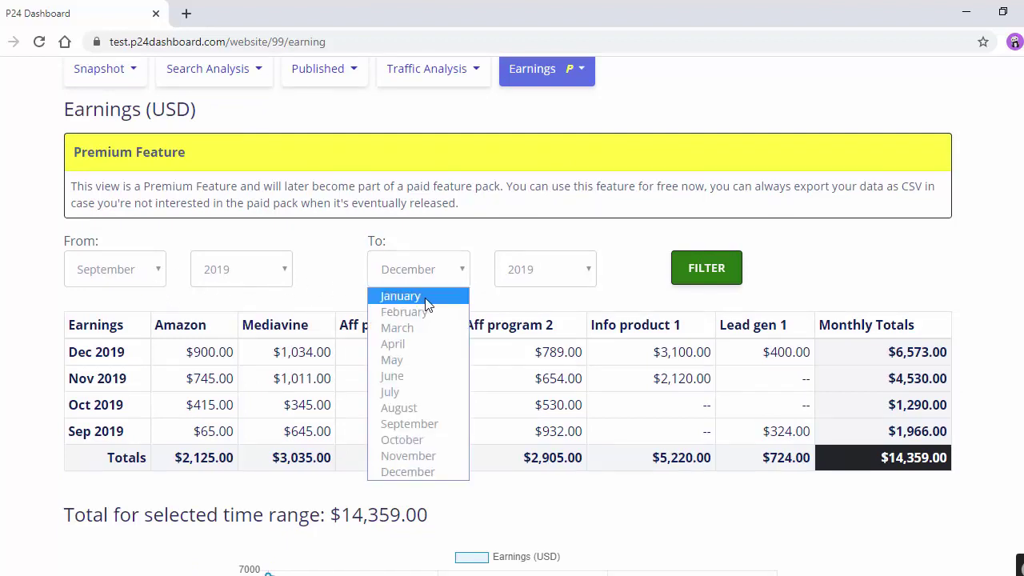
click(429, 298)
click(554, 276)
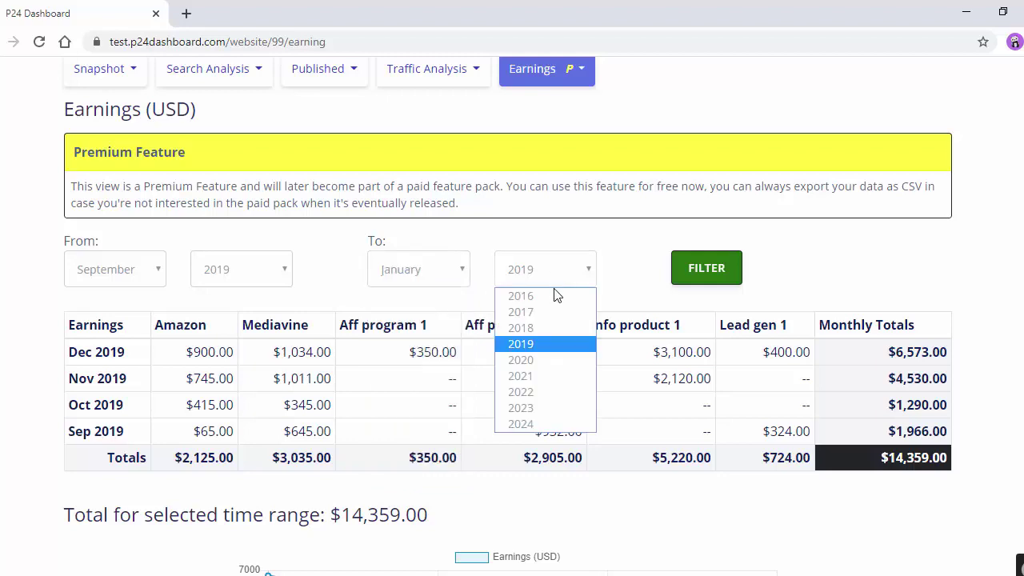
click(560, 349)
click(706, 268)
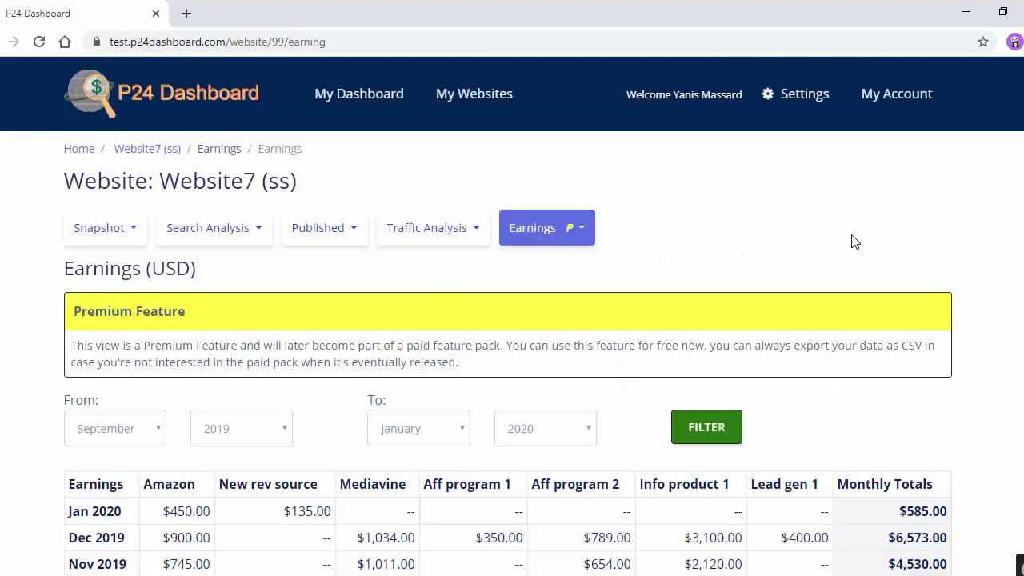
scroll(853, 240, down, 1)
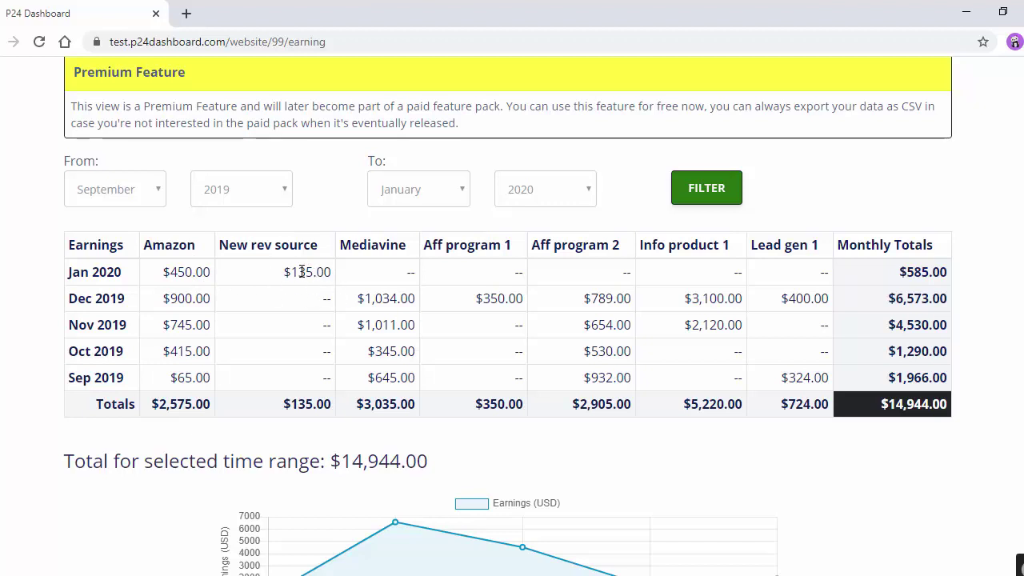
scroll(302, 276, down, 2)
scroll(302, 276, down, 4)
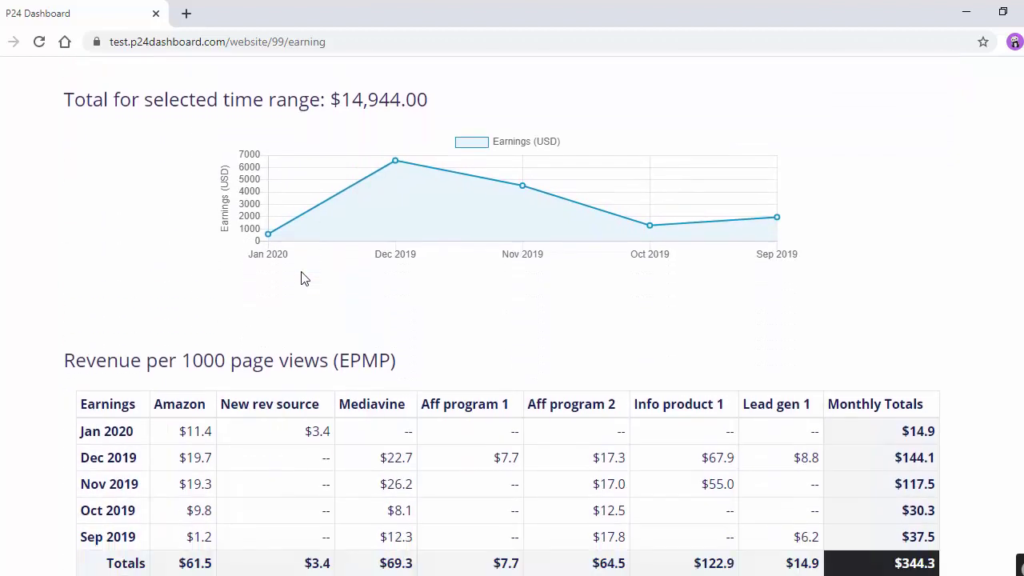